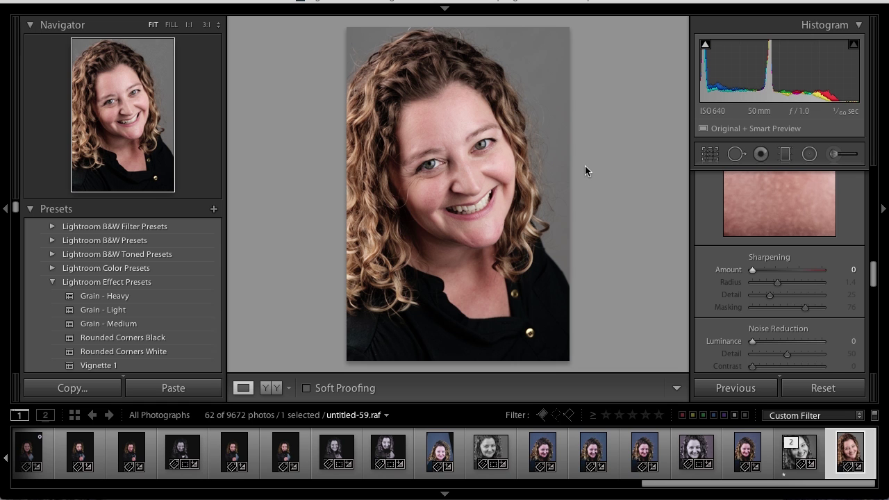
# Zoom to 1:1 on the subject's eye, pan to frame it, then return to the full portrait
pyautogui.click(487, 147)
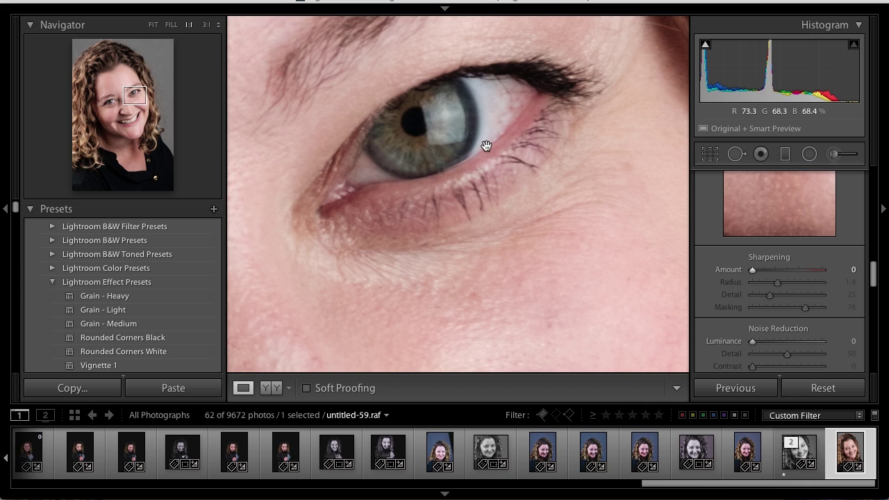
pyautogui.moveTo(468, 125); pyautogui.dragTo(496, 219)
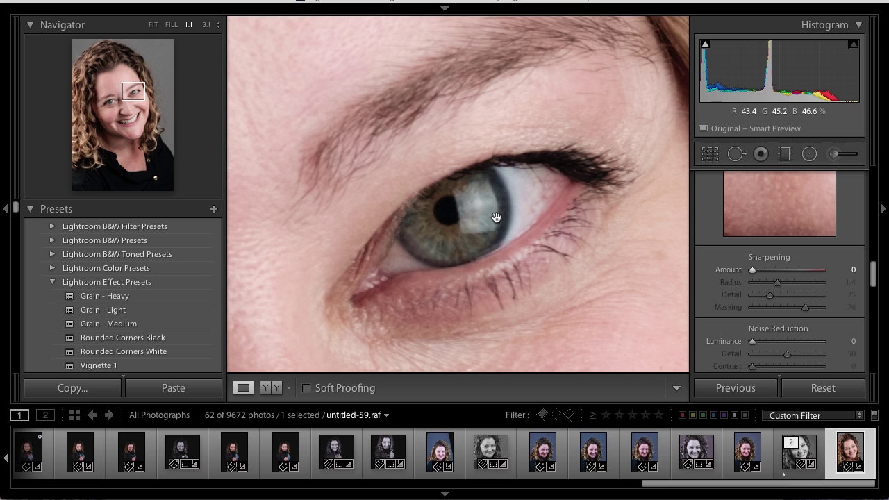
pyautogui.click(528, 145)
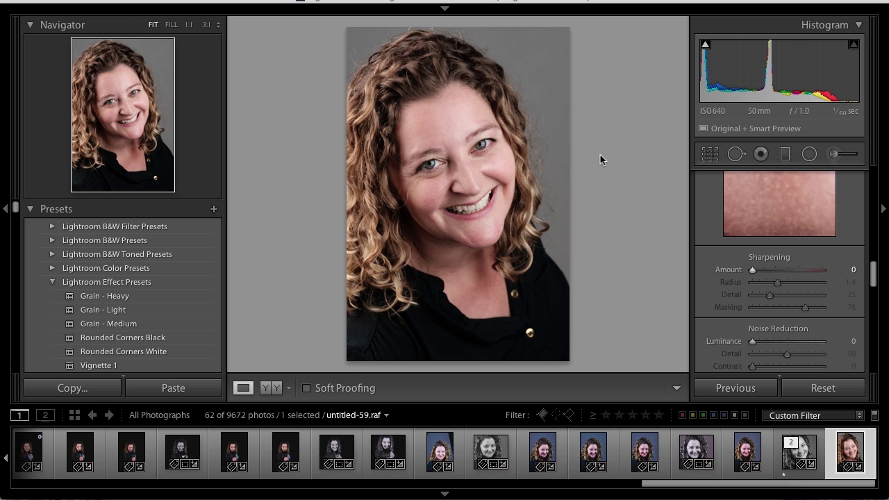
# Reset the portrait's develop settings and drag sharpening Amount down to 0
pyautogui.click(823, 389)
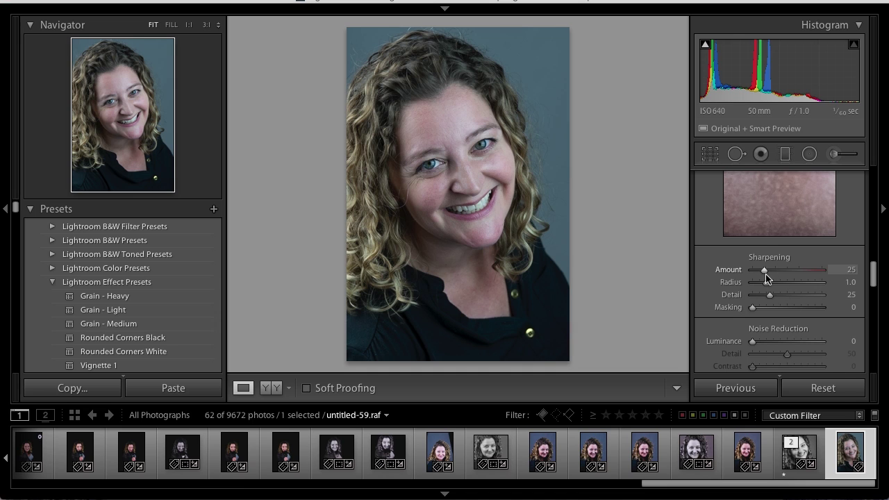
pyautogui.moveTo(766, 273); pyautogui.dragTo(713, 270)
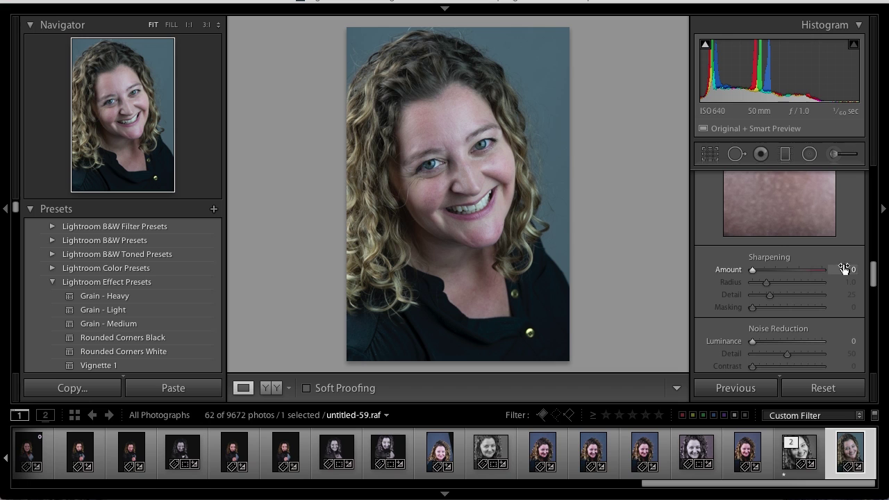
pyautogui.moveTo(873, 281); pyautogui.dragTo(886, 170)
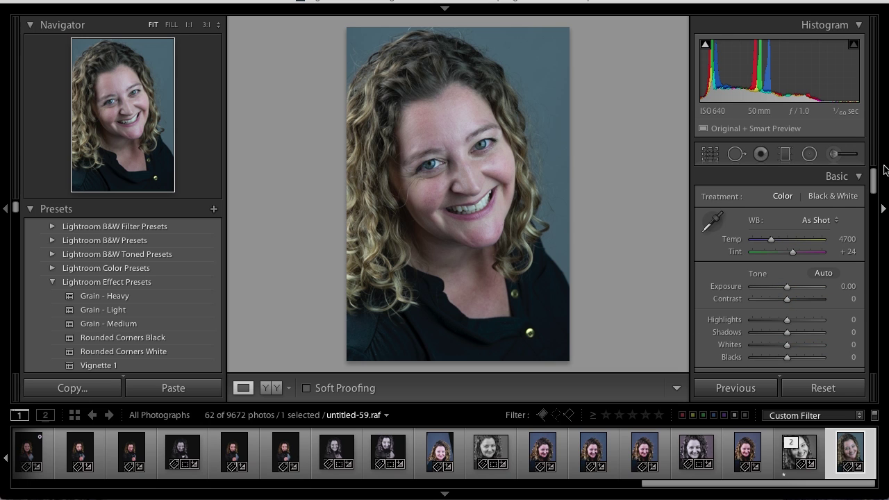
# Neutralise white balance from the grey backdrop and raise Exposure to +0.30
pyautogui.click(712, 222)
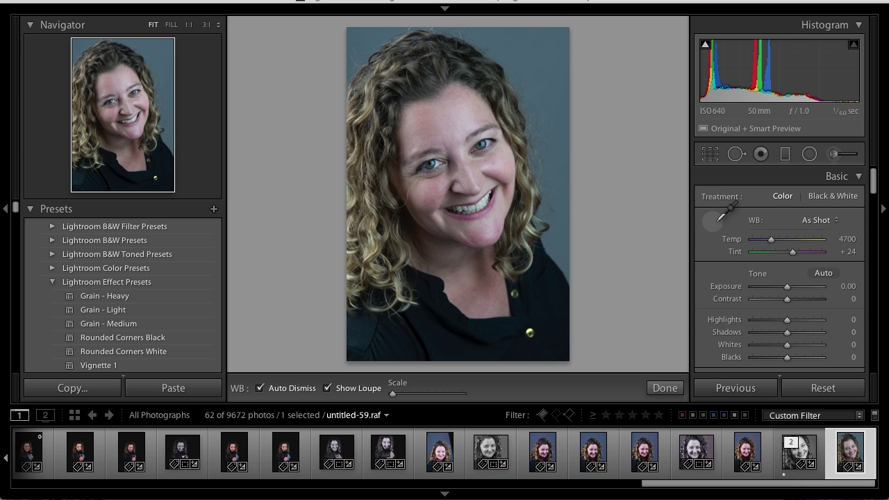
pyautogui.click(541, 62)
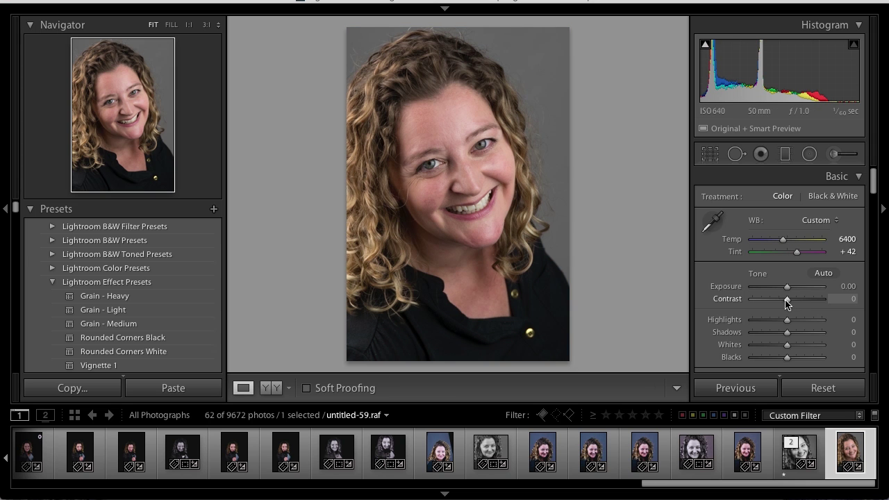
pyautogui.moveTo(786, 286); pyautogui.dragTo(787, 287)
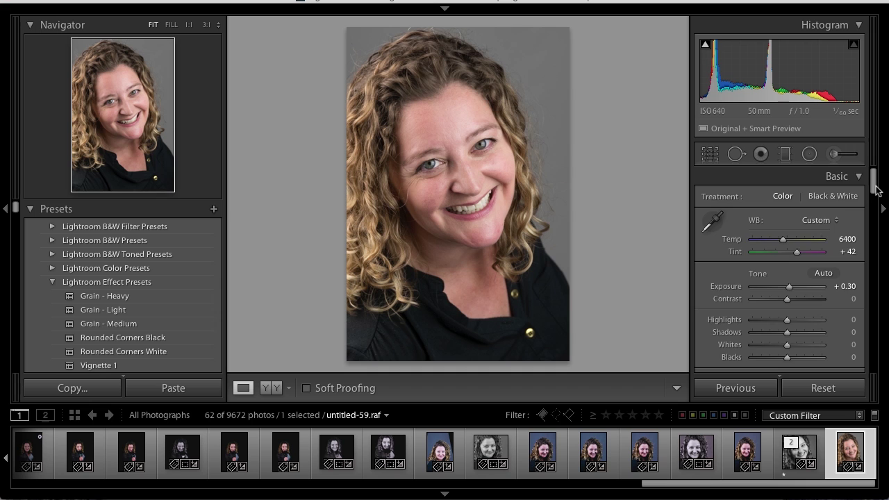
# Apply the Camera CLASSIC CHROME profile in the Calibration panel
pyautogui.moveTo(877, 191); pyautogui.dragTo(874, 364)
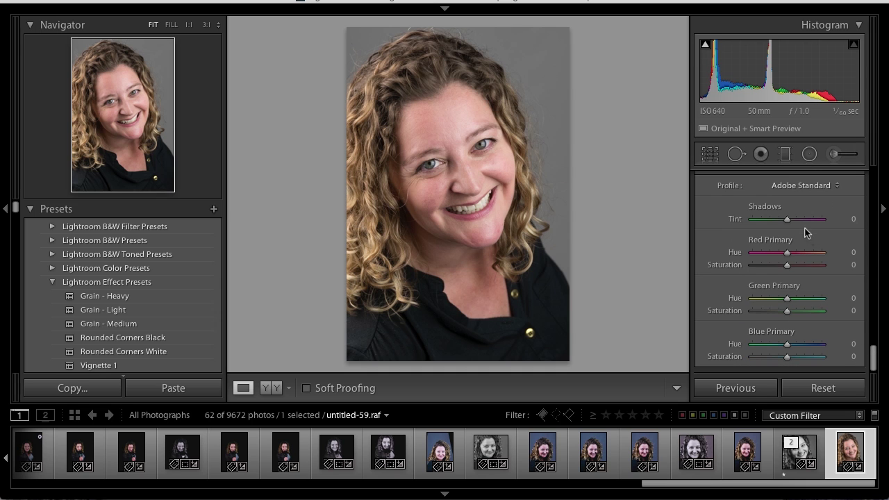
pyautogui.click(802, 187)
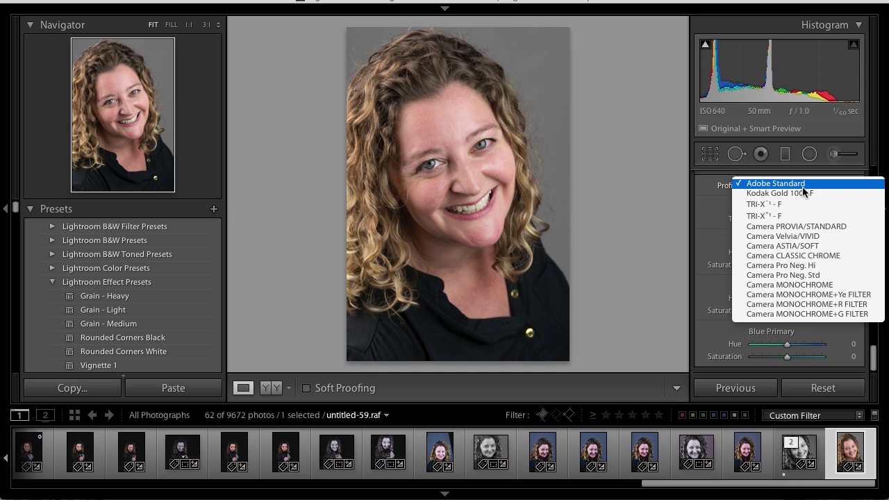
pyautogui.click(805, 256)
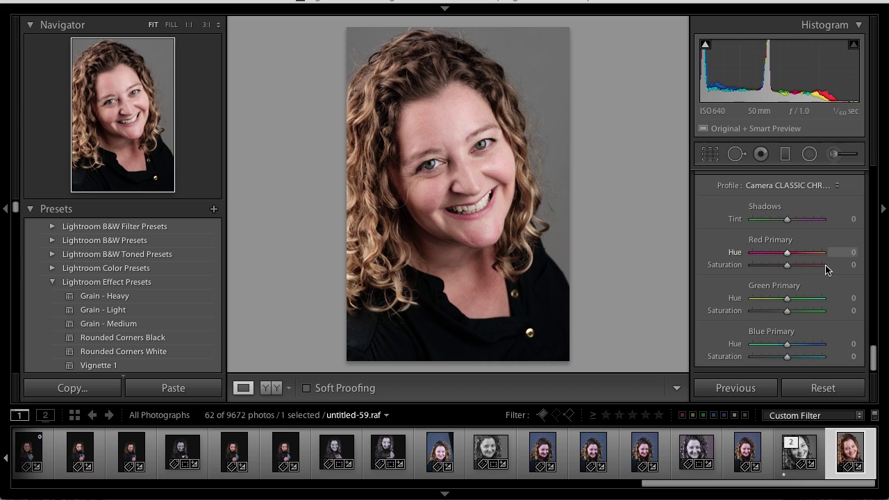
pyautogui.click(873, 331)
pyautogui.moveTo(872, 331); pyautogui.dragTo(873, 311)
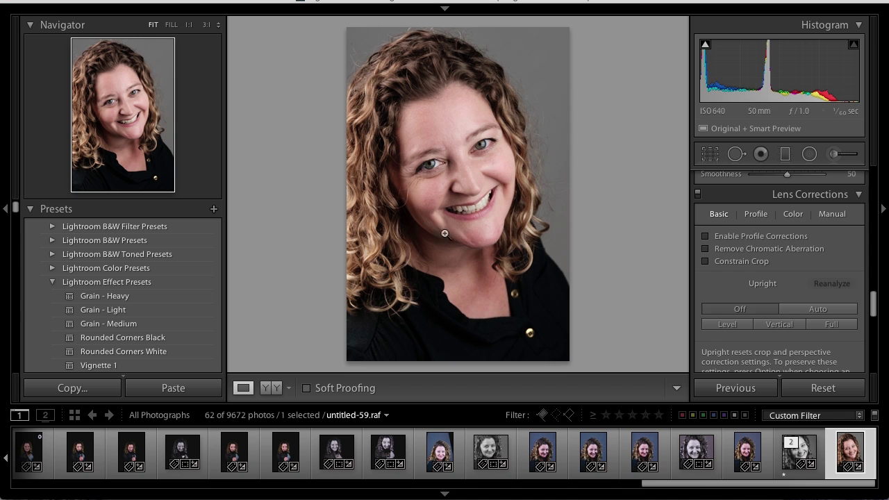
# Check the cheek at 1:1, then zoom to 1:1 centred on the left eye
pyautogui.click(408, 195)
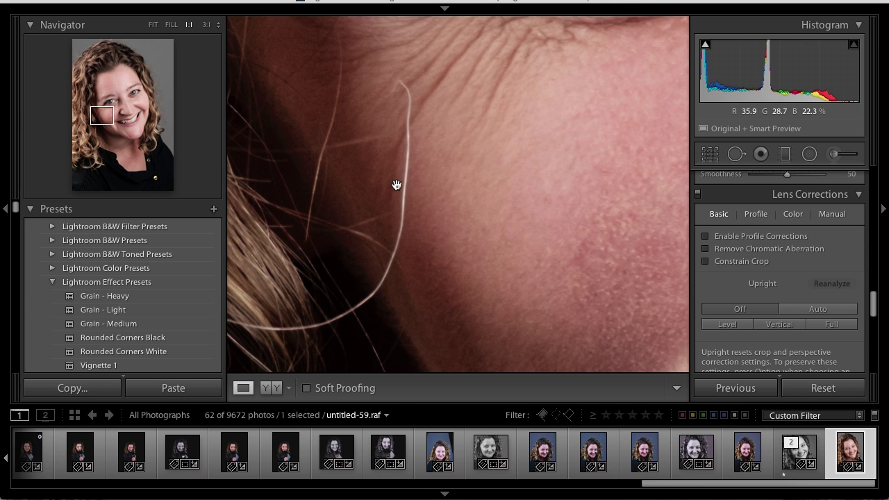
pyautogui.click(397, 186)
pyautogui.click(492, 140)
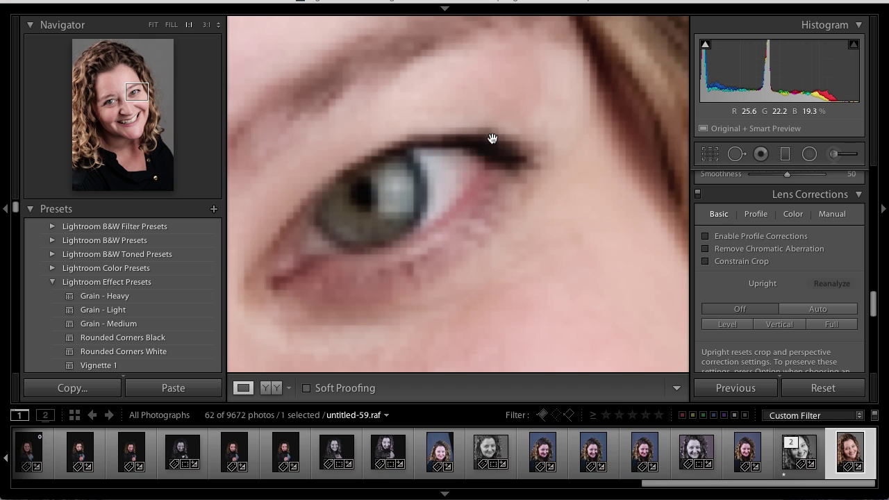
pyautogui.moveTo(413, 189); pyautogui.dragTo(480, 155)
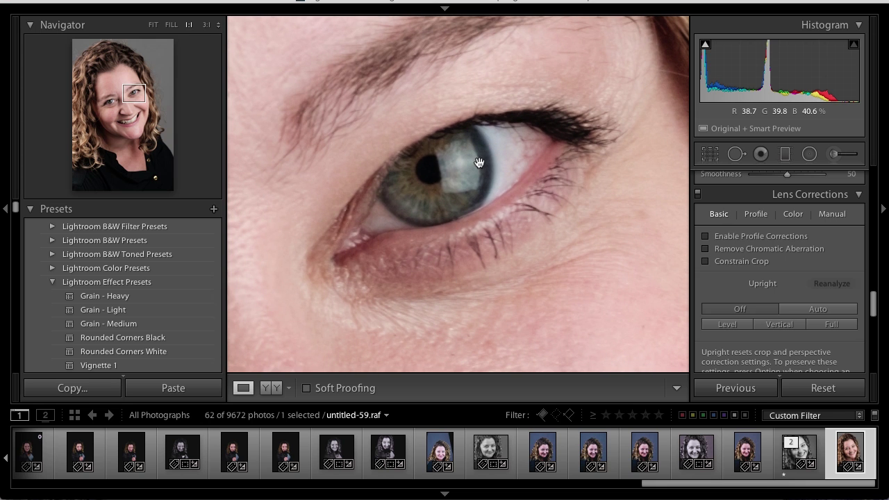
# Raise sharpening Amount to 150 and preview the Masking overlay
pyautogui.moveTo(868, 308); pyautogui.dragTo(859, 276)
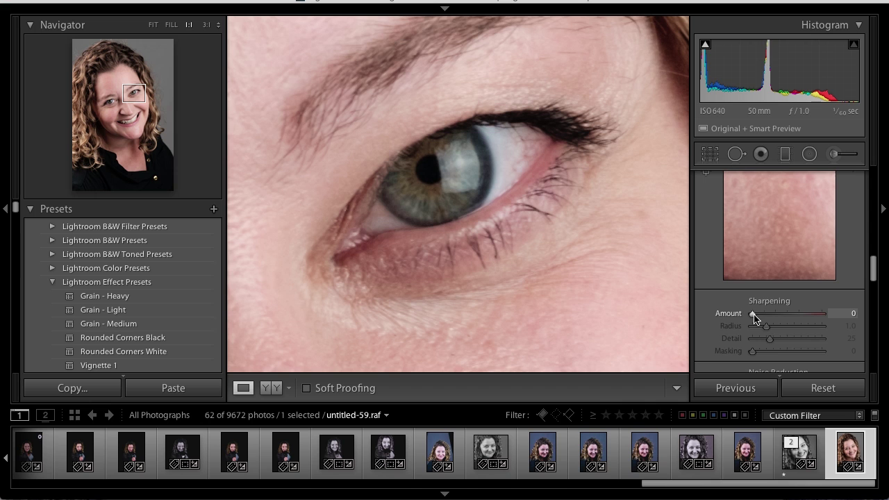
pyautogui.moveTo(752, 314); pyautogui.dragTo(833, 325)
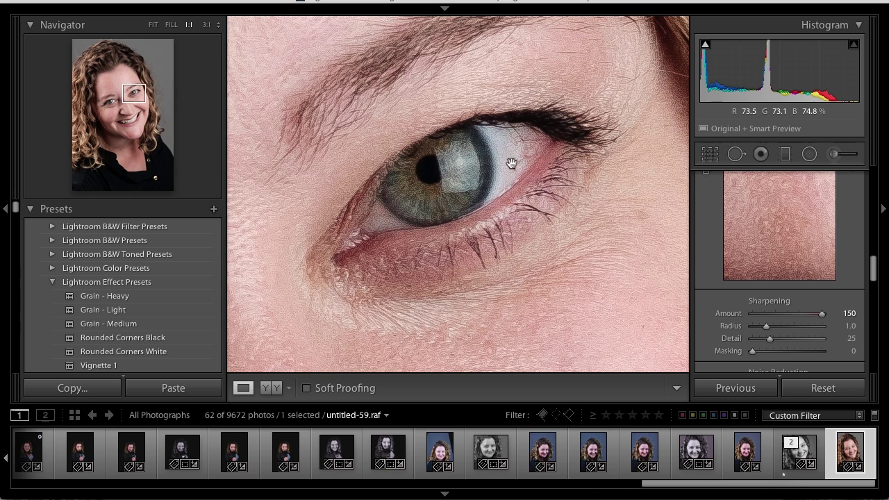
pyautogui.keyDown('alt'); pyautogui.click(752, 352); pyautogui.keyUp('alt')
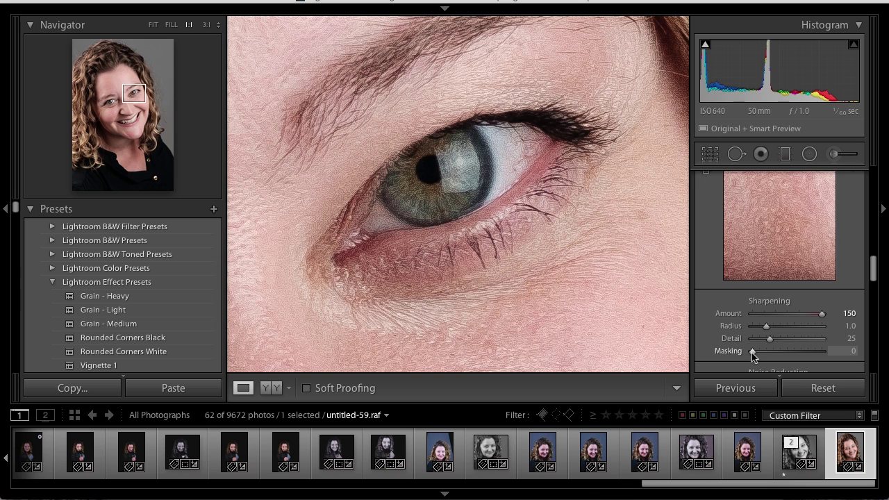
pyautogui.press('alt')
# Raise sharpening Masking from 60 to 63 while watching the black-and-white mask preview
pyautogui.moveTo(753, 353); pyautogui.dragTo(794, 357)
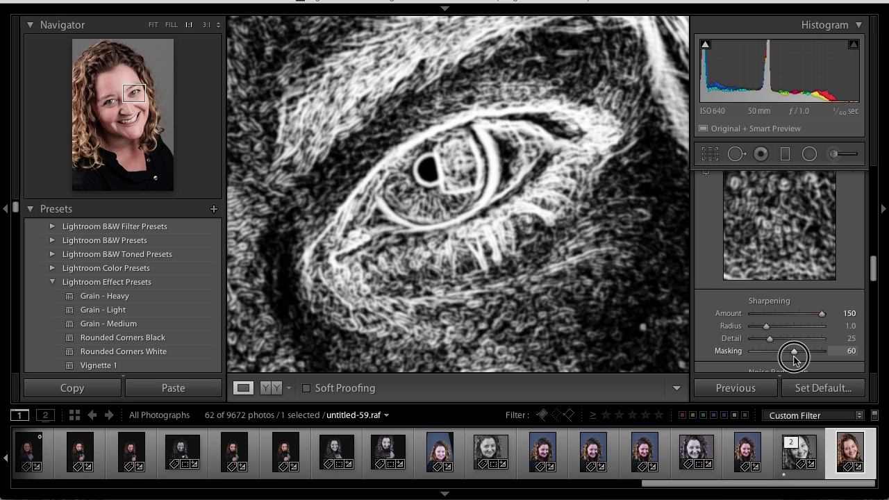
pyautogui.moveTo(793, 358); pyautogui.dragTo(797, 359)
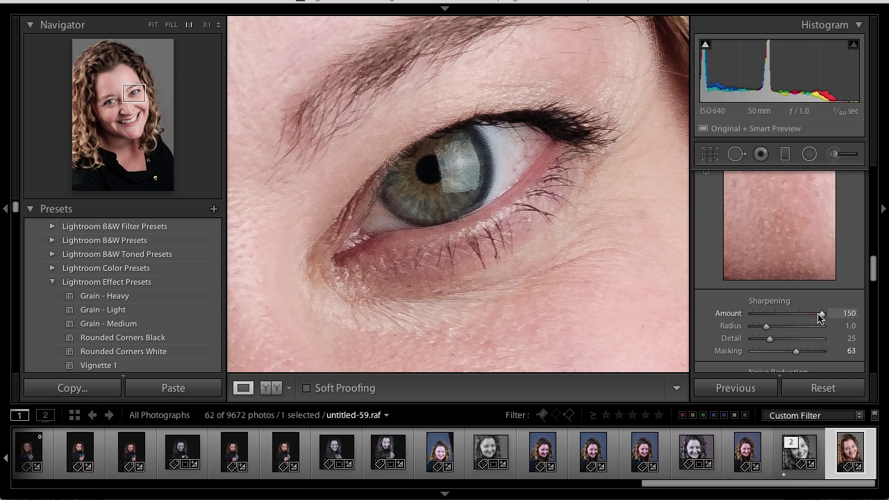
# Lower Amount to 73 and adjust Radius to 1.1, then at 3:1 on the eye, take Detail from 100 down to 16
pyautogui.moveTo(821, 317); pyautogui.dragTo(802, 331)
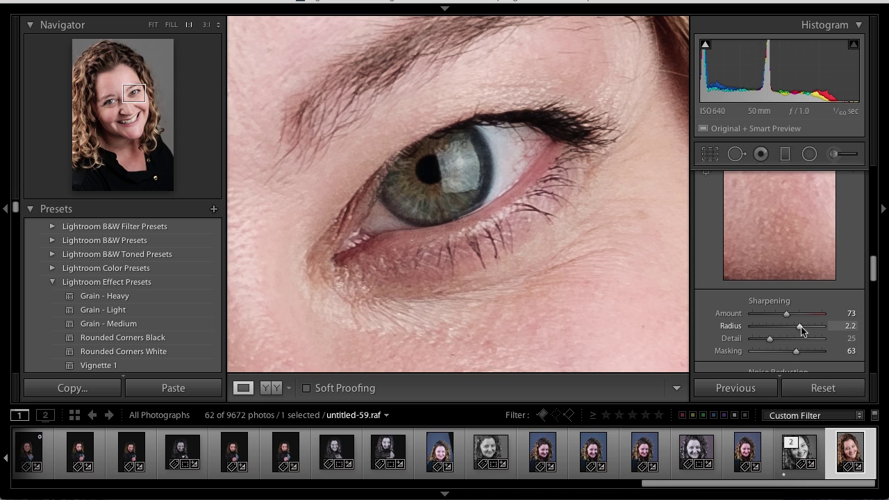
pyautogui.moveTo(801, 327)
pyautogui.mouseDown()
pyautogui.moveTo(757, 324)
pyautogui.moveTo(780, 339)
pyautogui.moveTo(812, 338)
pyautogui.mouseUp()
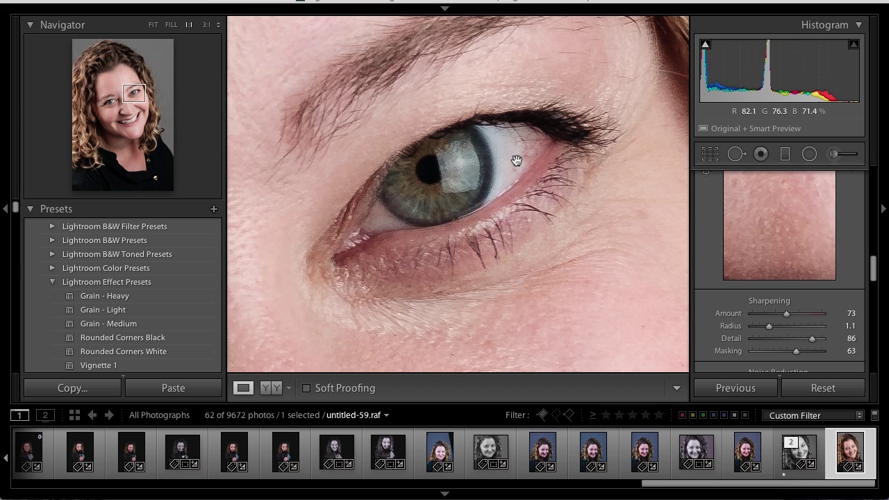
pyautogui.click(207, 25)
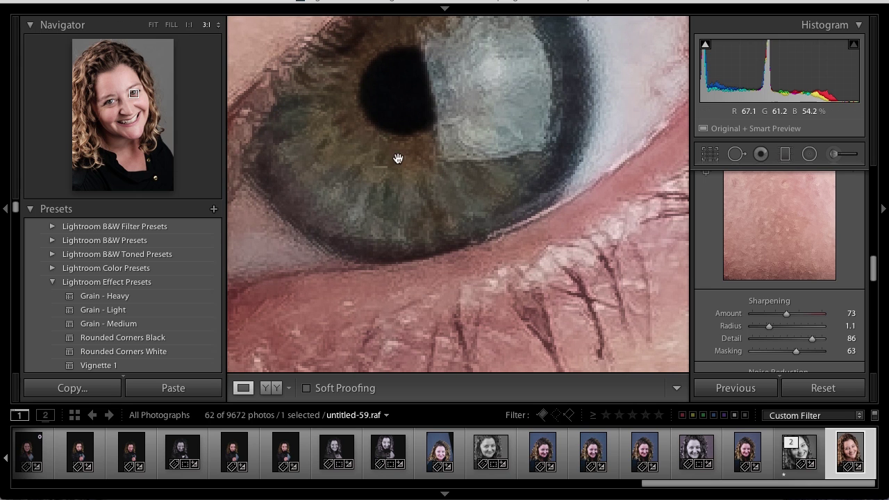
pyautogui.moveTo(442, 111); pyautogui.dragTo(405, 192)
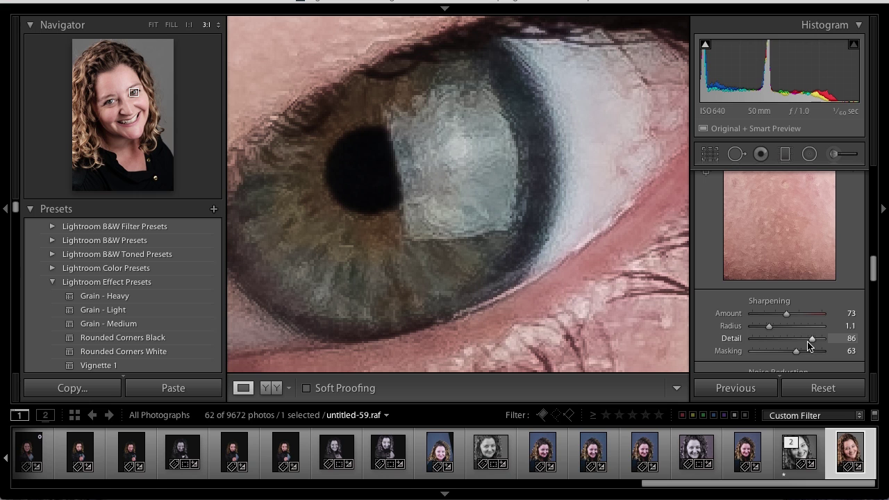
pyautogui.moveTo(810, 340); pyautogui.dragTo(848, 337)
pyautogui.moveTo(821, 340); pyautogui.dragTo(759, 342)
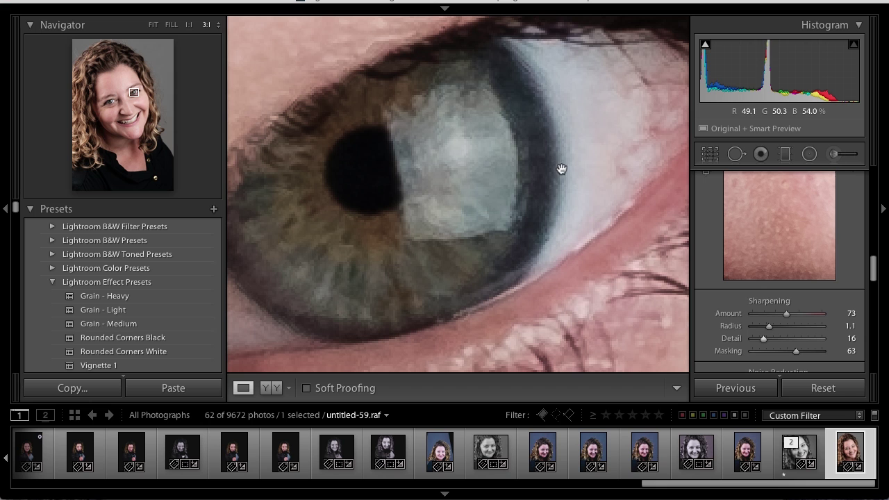
# Return the portrait to Fit, then begin Edit In from the thumbnail and cancel the What to Edit dialog
pyautogui.click(189, 27)
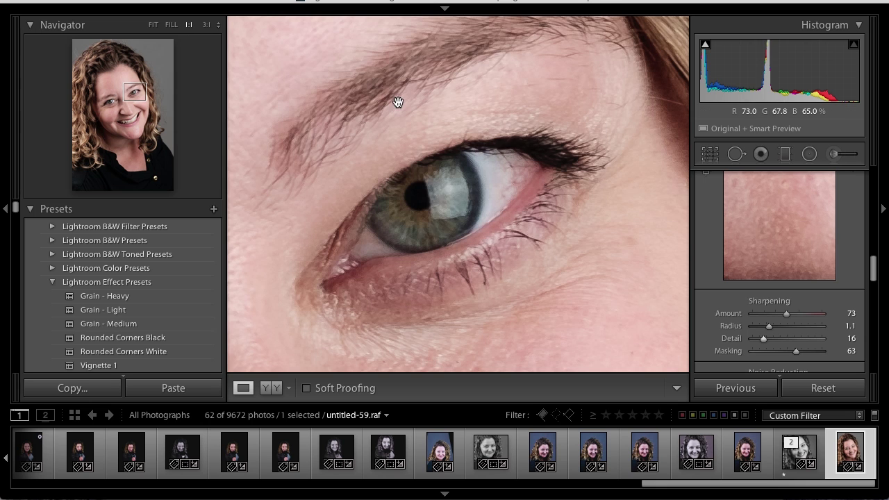
pyautogui.click(533, 132)
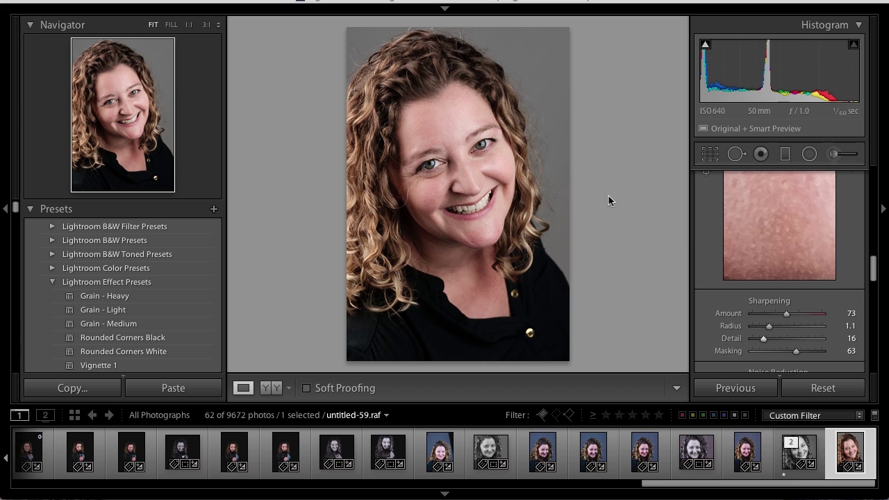
pyautogui.rightClick(829, 455)
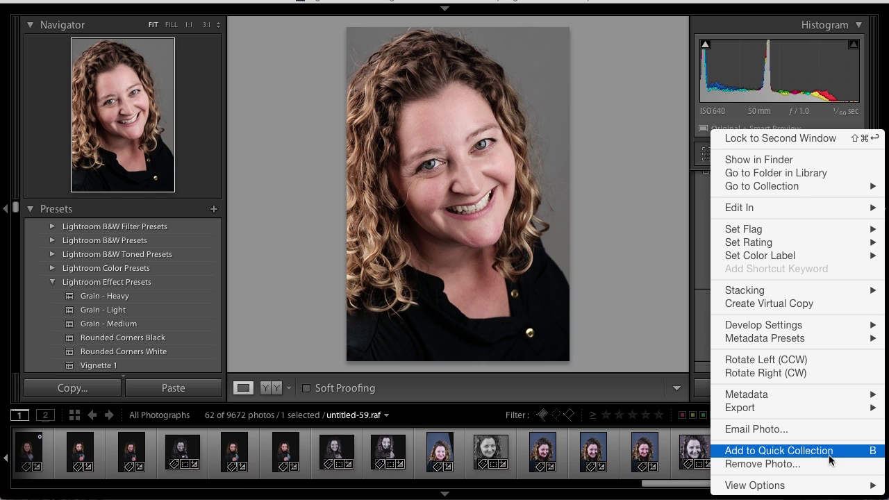
pyautogui.moveTo(792, 211)
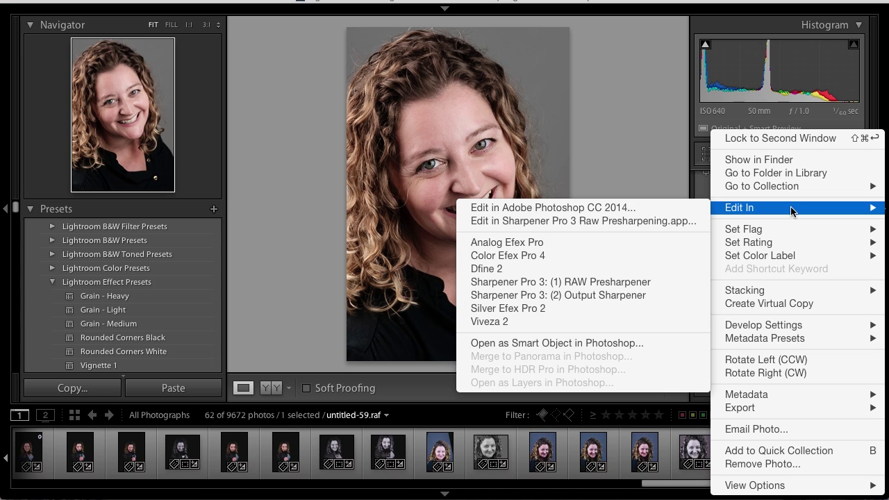
pyautogui.click(662, 220)
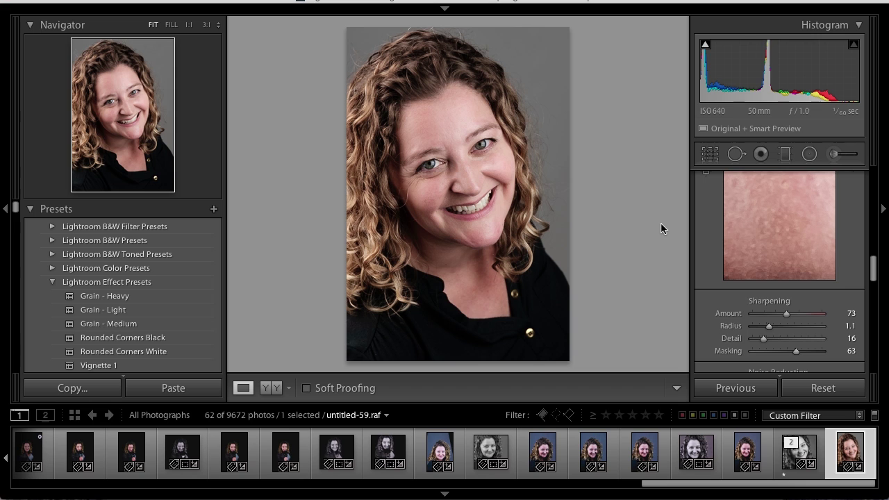
pyautogui.press('super+e')
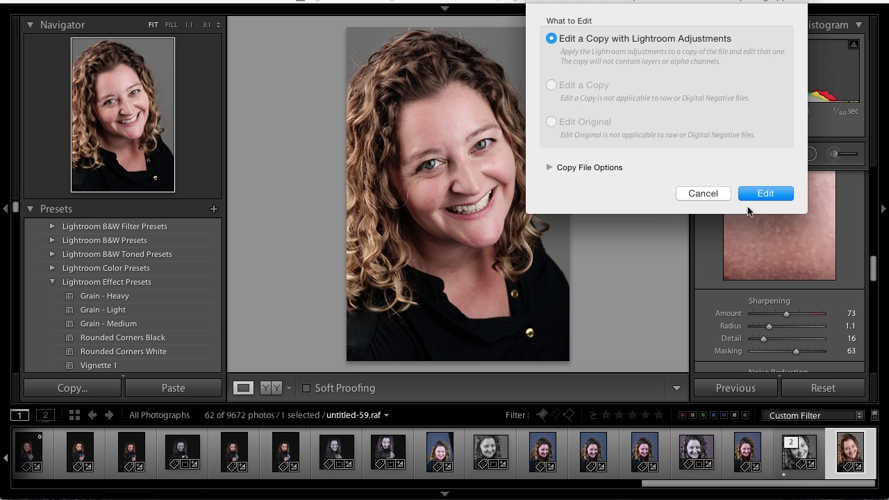
pyautogui.click(702, 193)
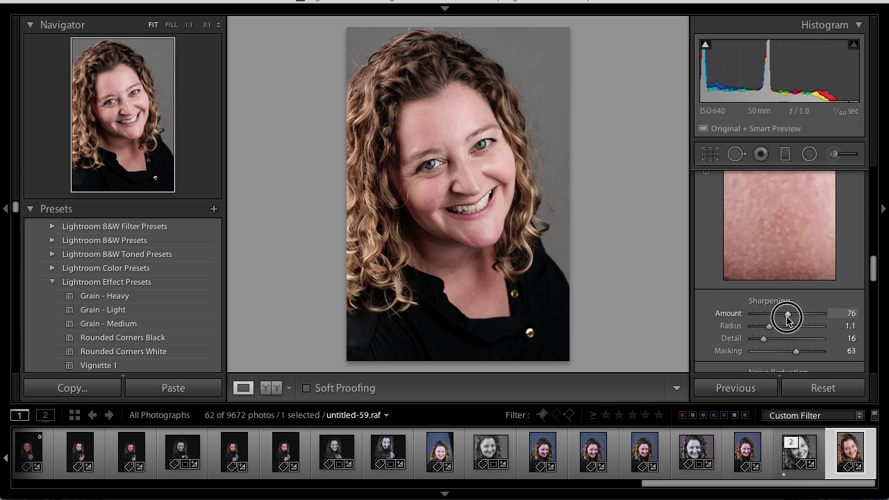
# Set Amount to 0 and edit a copy with Lightroom adjustments in Sharpener Pro 3: (1) RAW Presharpener
pyautogui.moveTo(784, 312); pyautogui.dragTo(669, 314)
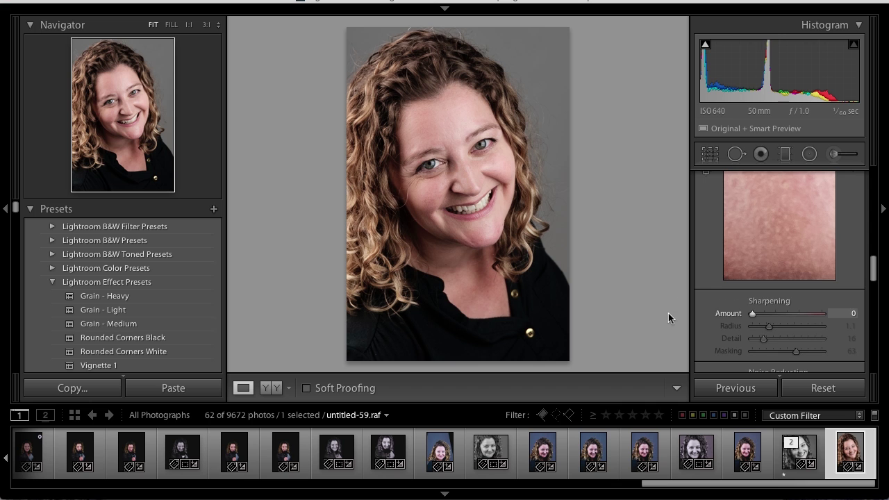
pyautogui.rightClick(832, 446)
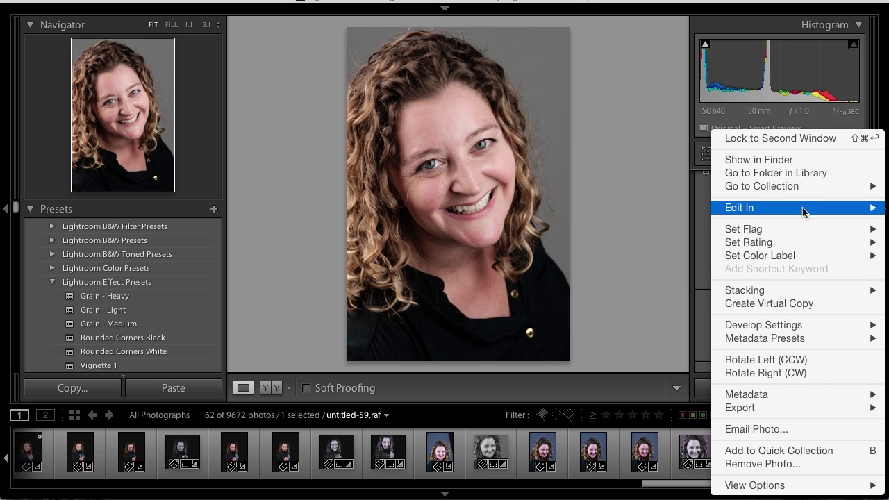
pyautogui.click(682, 221)
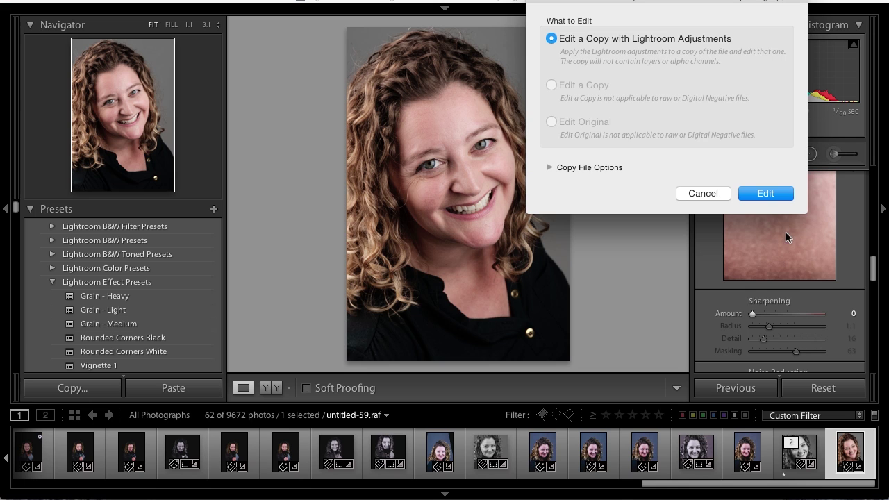
pyautogui.click(782, 196)
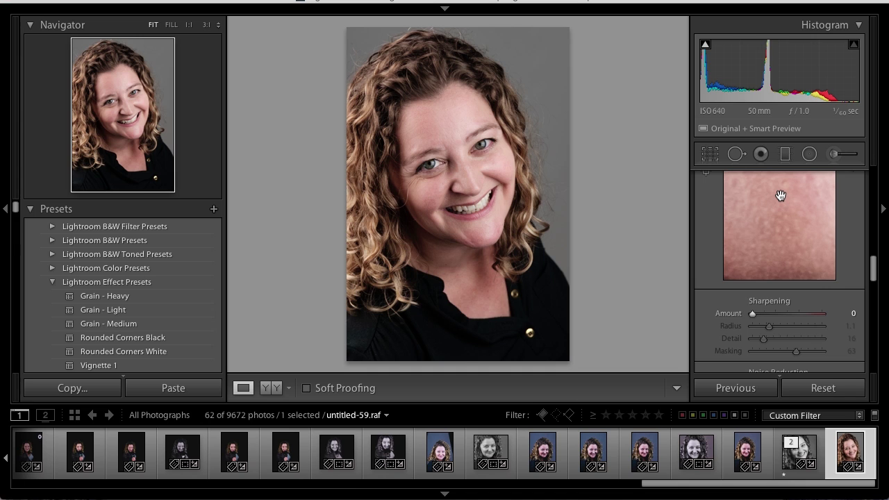
# Inspect hair and eye in the Loupe, set Adaptive Sharpening to 75%, and save the TIFF copy
pyautogui.hotkey('ctrl', "'")
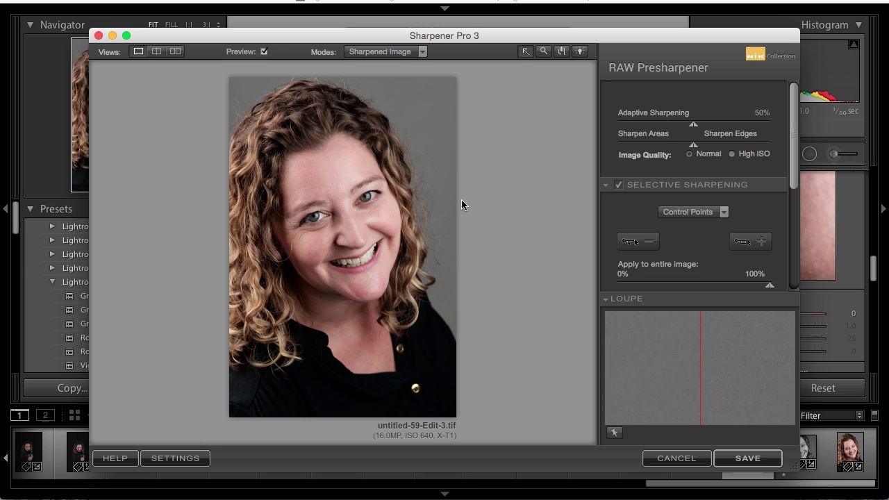
pyautogui.moveTo(660, 338); pyautogui.dragTo(809, 358)
pyautogui.moveTo(635, 363); pyautogui.dragTo(722, 383)
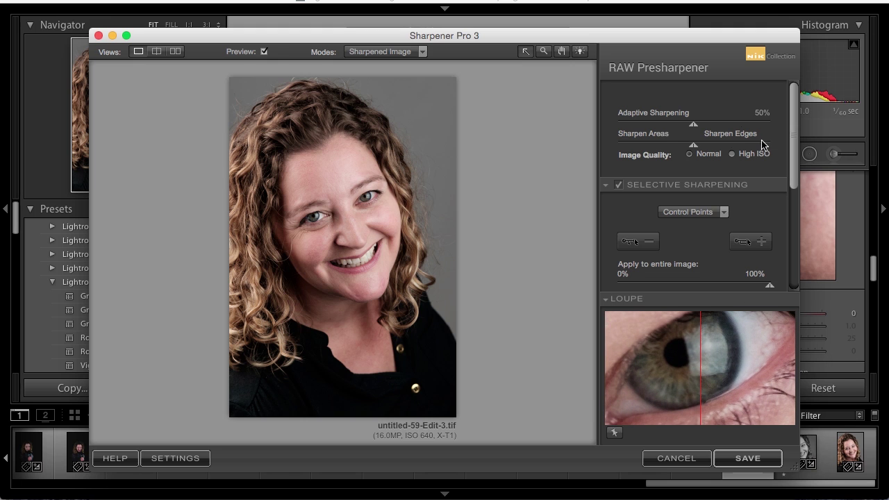
pyautogui.moveTo(694, 124); pyautogui.dragTo(723, 147)
pyautogui.click(748, 463)
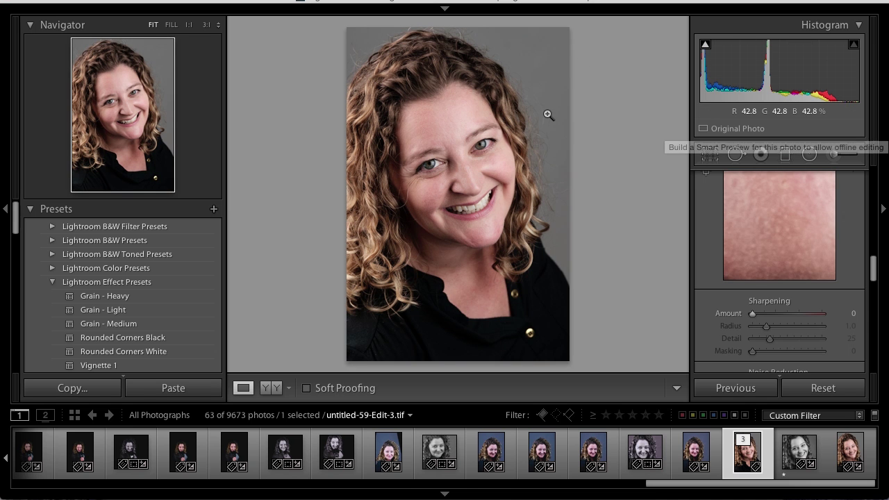
# At 1:1 on the eye, set the RAW's sharpening Amount to 79, then switch to the TIFF copy
pyautogui.click(479, 131)
pyautogui.moveTo(495, 263); pyautogui.dragTo(422, 165)
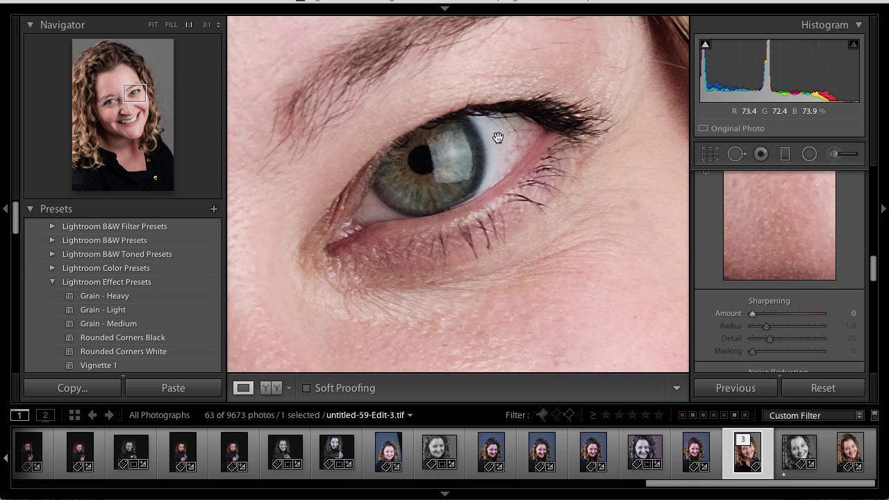
pyautogui.click(832, 462)
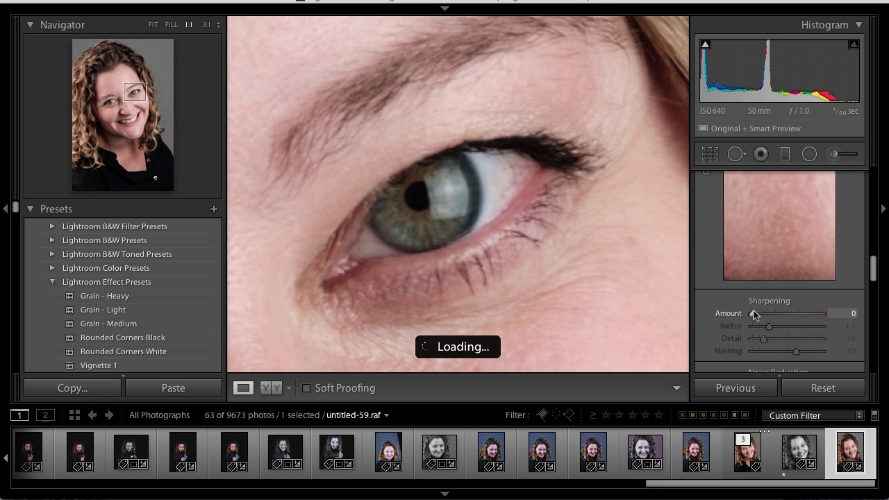
pyautogui.moveTo(755, 314); pyautogui.dragTo(793, 317)
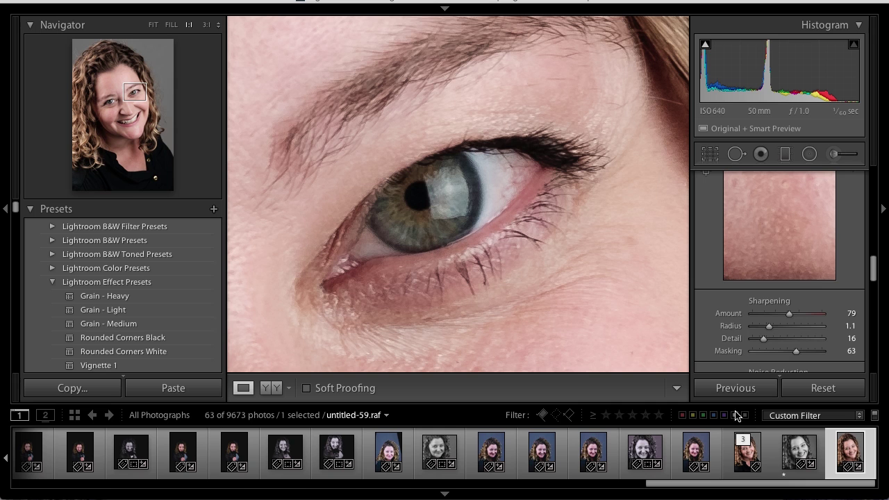
pyautogui.click(733, 448)
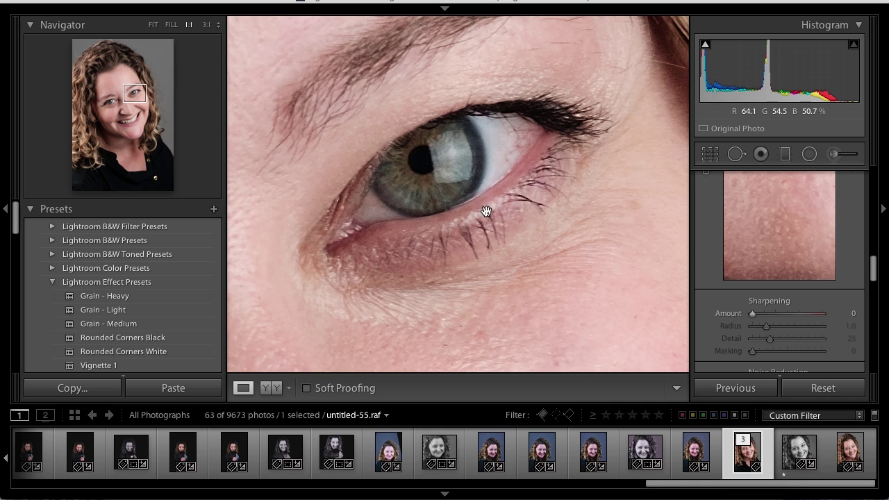
pyautogui.click(834, 452)
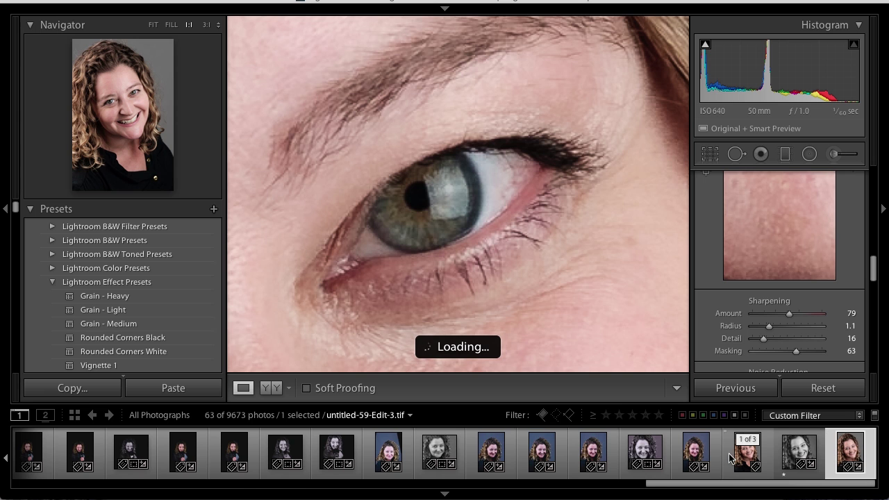
pyautogui.click(731, 457)
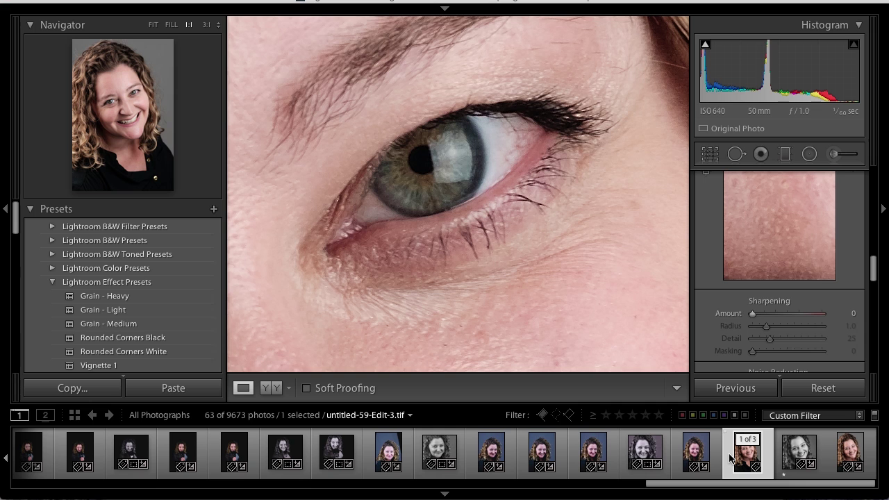
# Select the third filmstrip version, the Lightroom-sharpened RAW at Amount 79
pyautogui.click(831, 466)
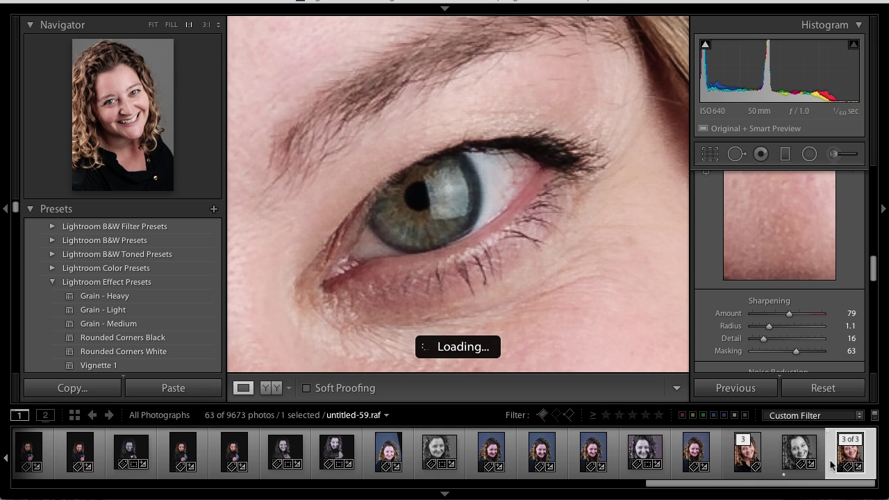